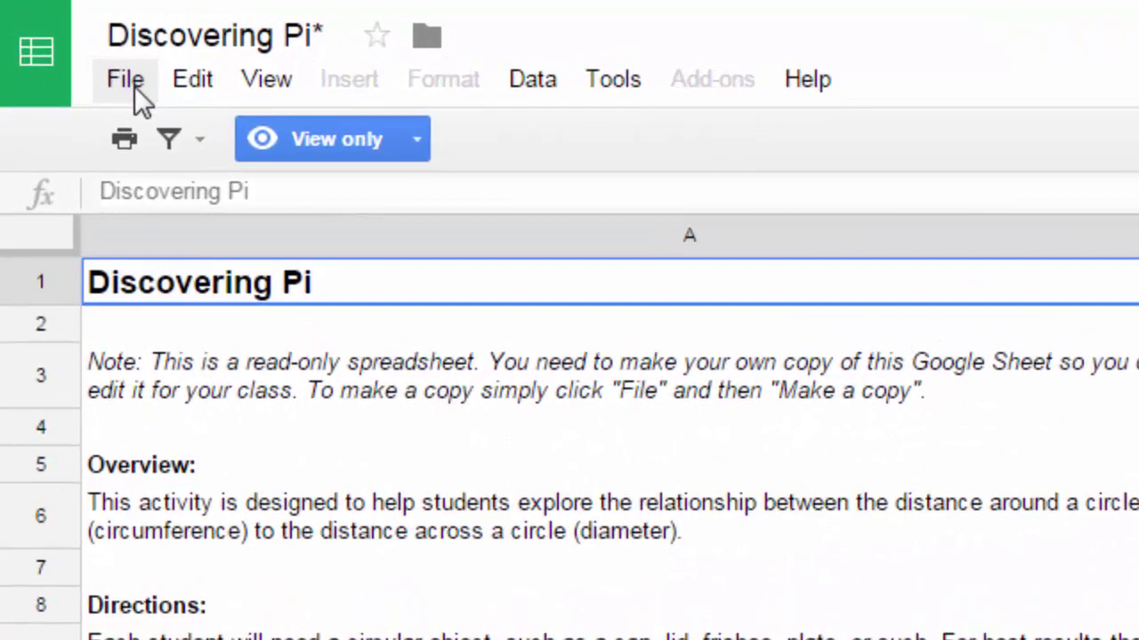
# Step: Make an editable copy of the read-only Discovering Pi spreadsheet
pyautogui.click(134, 86)
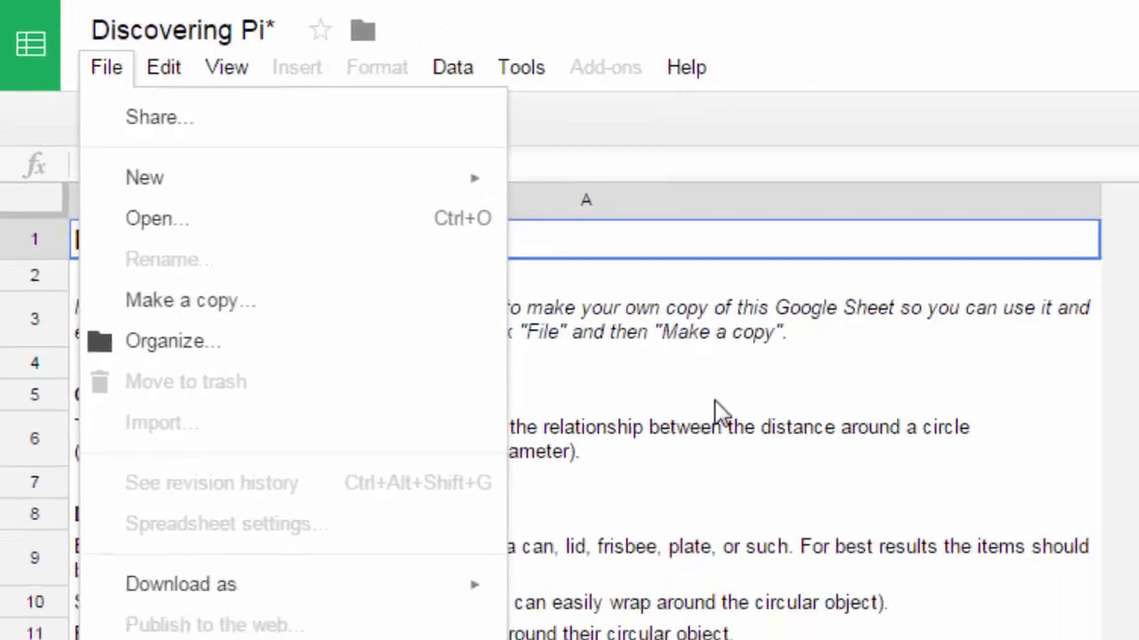
pyautogui.click(805, 466)
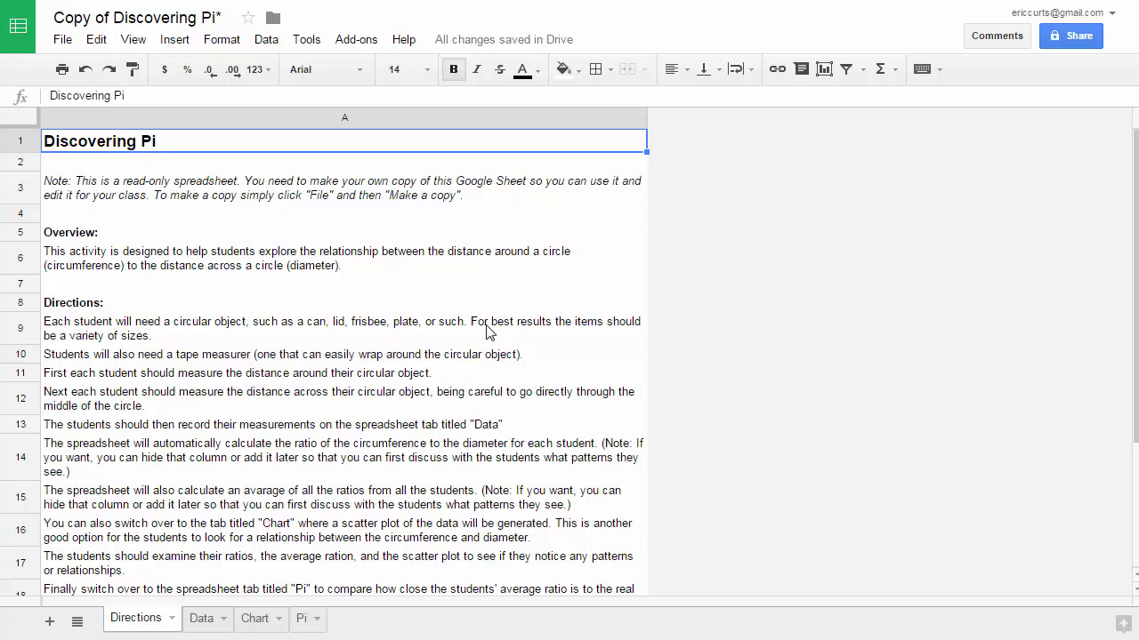
# Step: Read through the overview and the student instructions on the Directions sheet
pyautogui.scroll(-5, 197, 286)
pyautogui.scroll(5, 196, 286)
pyautogui.scroll(-5, 197, 287)
pyautogui.scroll(5, 196, 287)
pyautogui.scroll(-5, 196, 287)
pyautogui.scroll(5, 196, 286)
# Step: Open the Data sheet and check the Circumference and Diameter entry cells for students 1 and 2
pyautogui.click(203, 620)
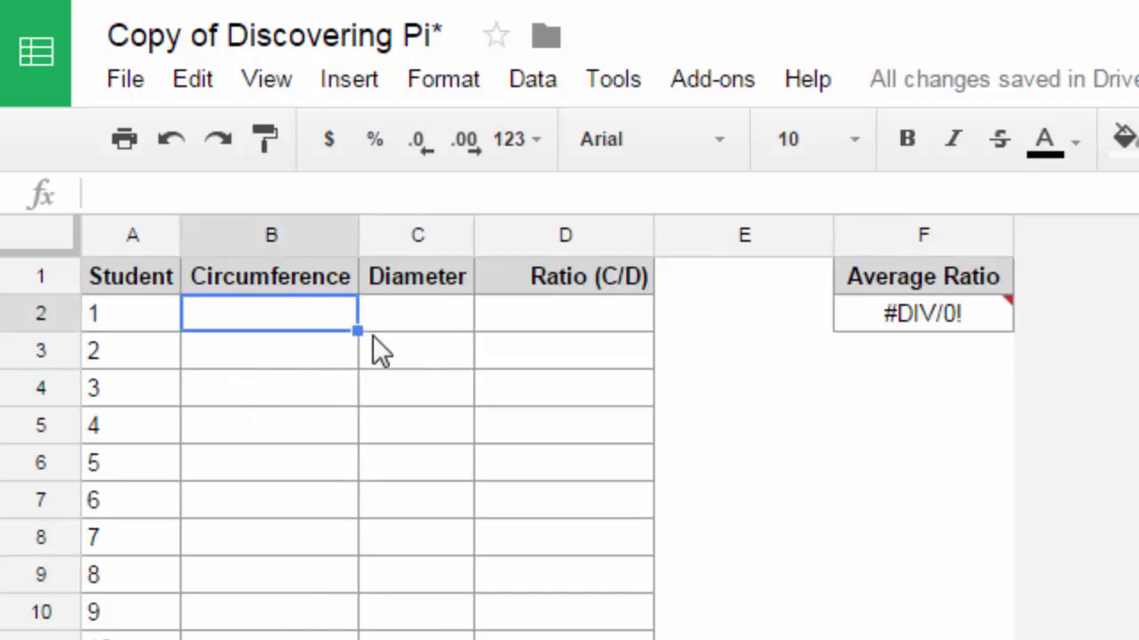
pyautogui.click(397, 325)
pyautogui.click(291, 359)
pyautogui.click(409, 358)
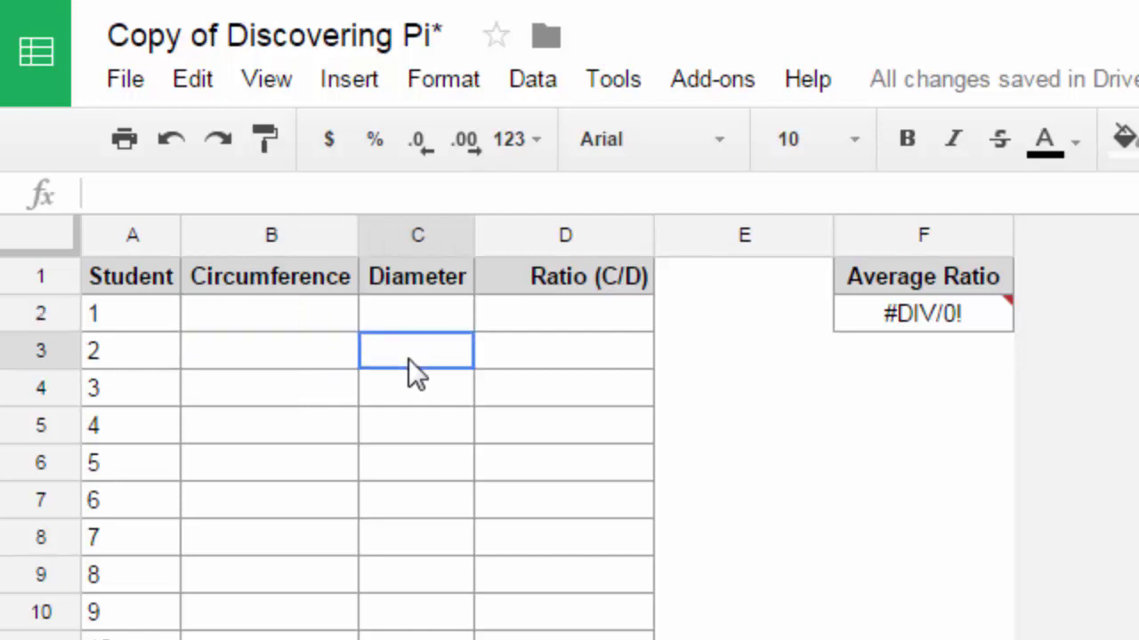
pyautogui.click(275, 323)
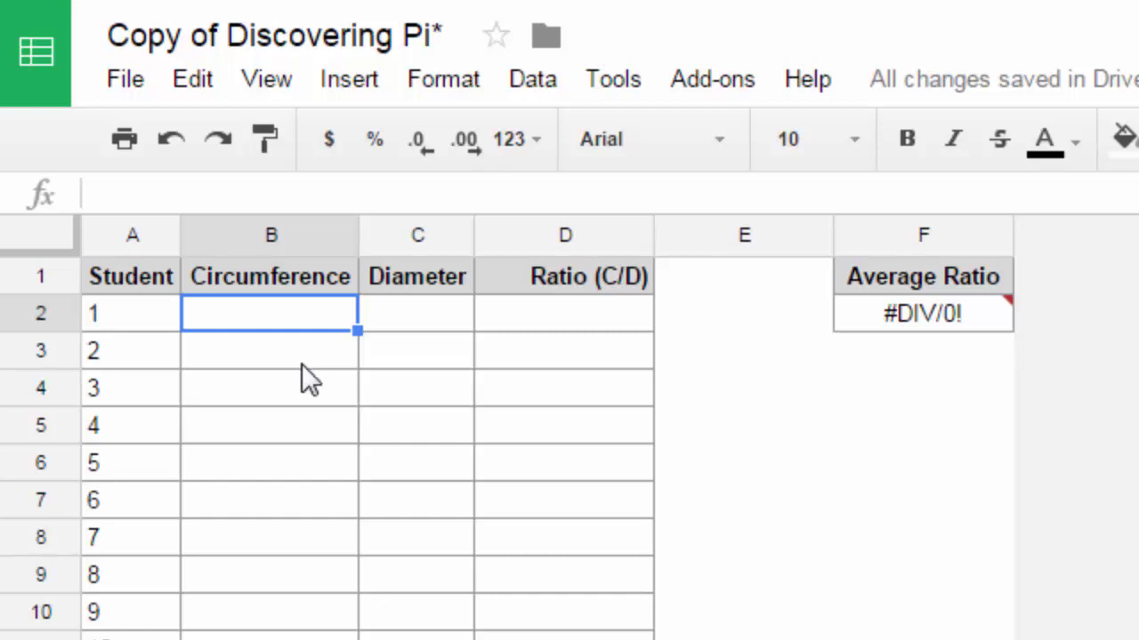
pyautogui.click(403, 321)
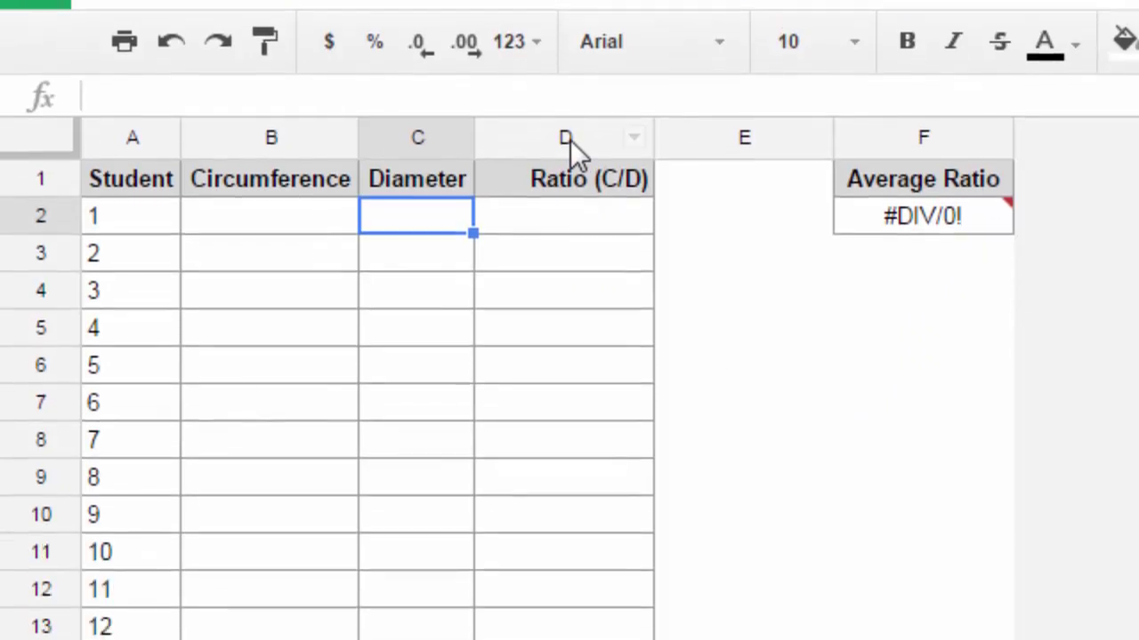
# Step: Hide the Ratio (C/D) column D and the Average Ratio column F on the Data sheet
pyautogui.click(571, 238)
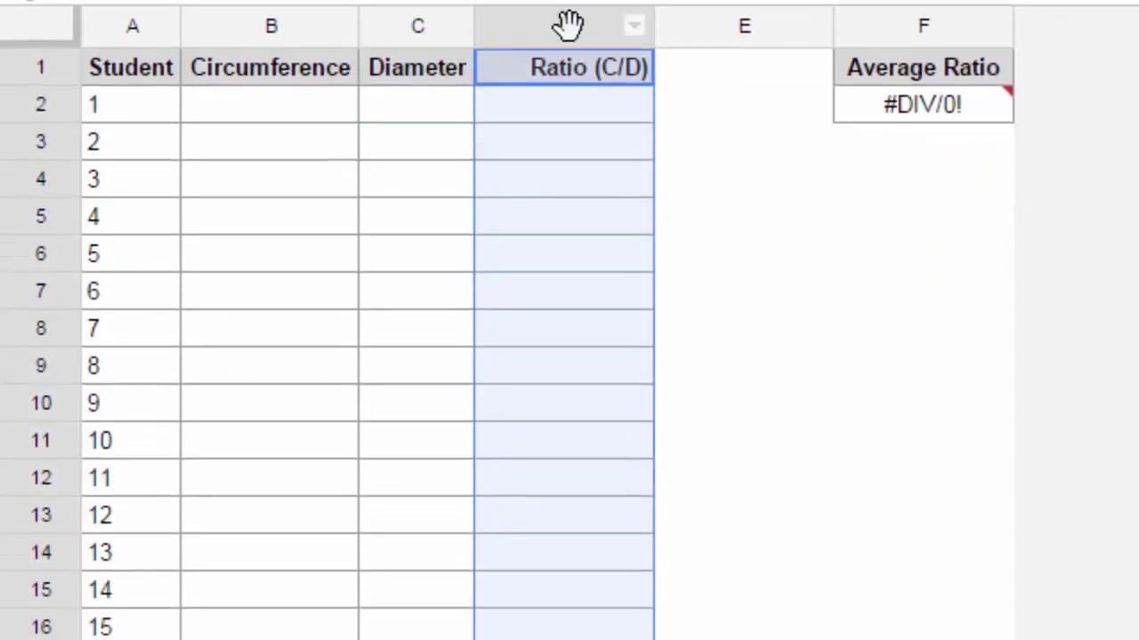
pyautogui.rightClick(568, 25)
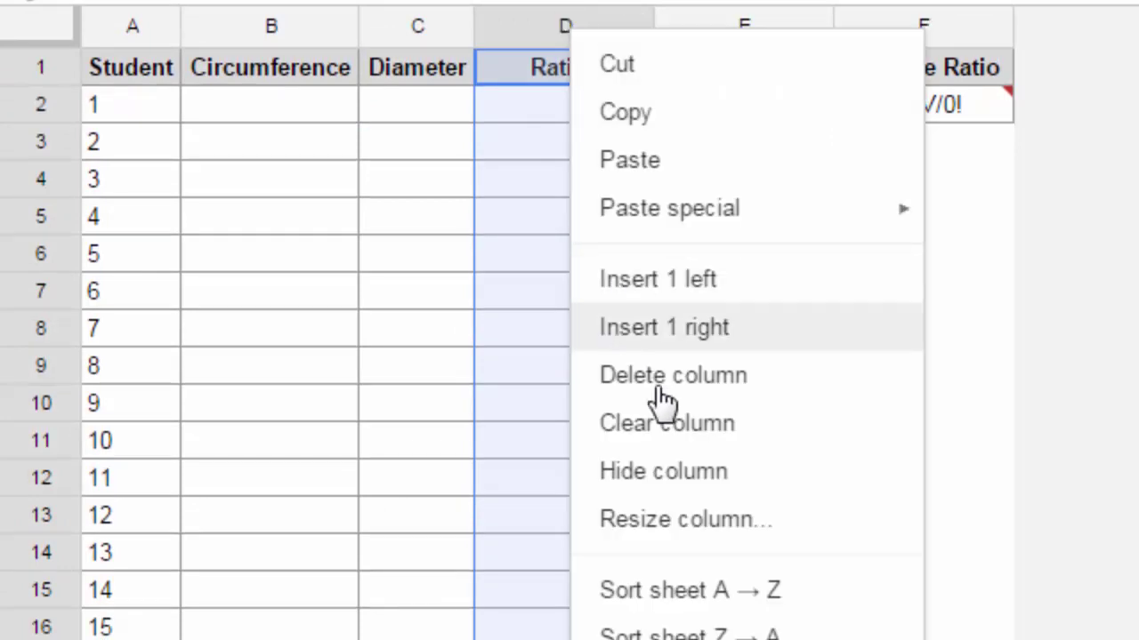
pyautogui.click(643, 471)
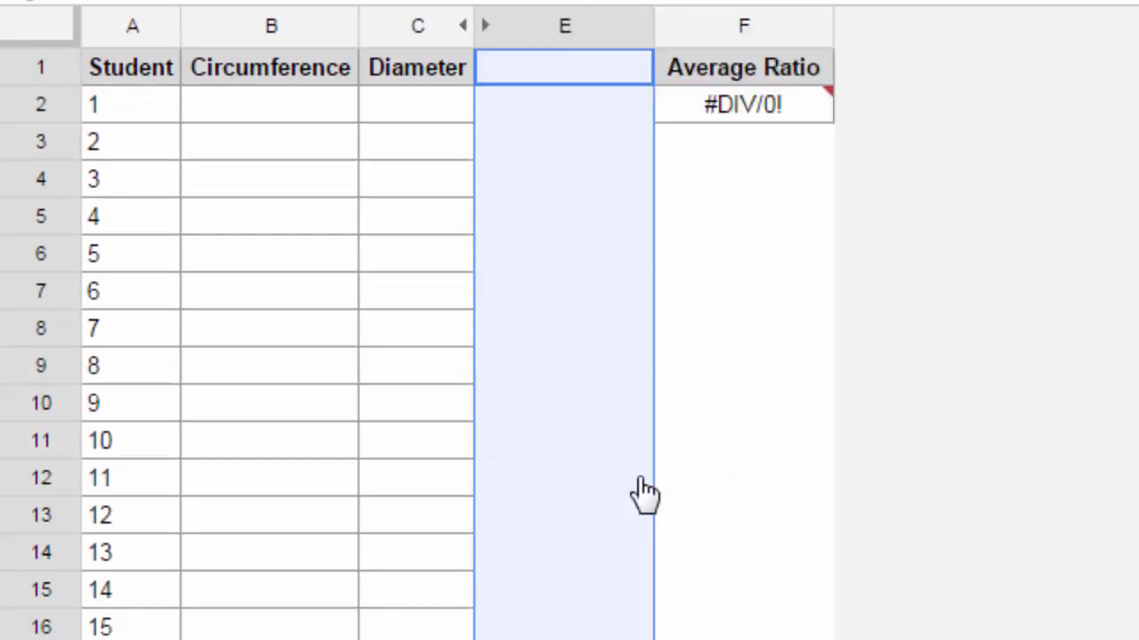
pyautogui.click(727, 25)
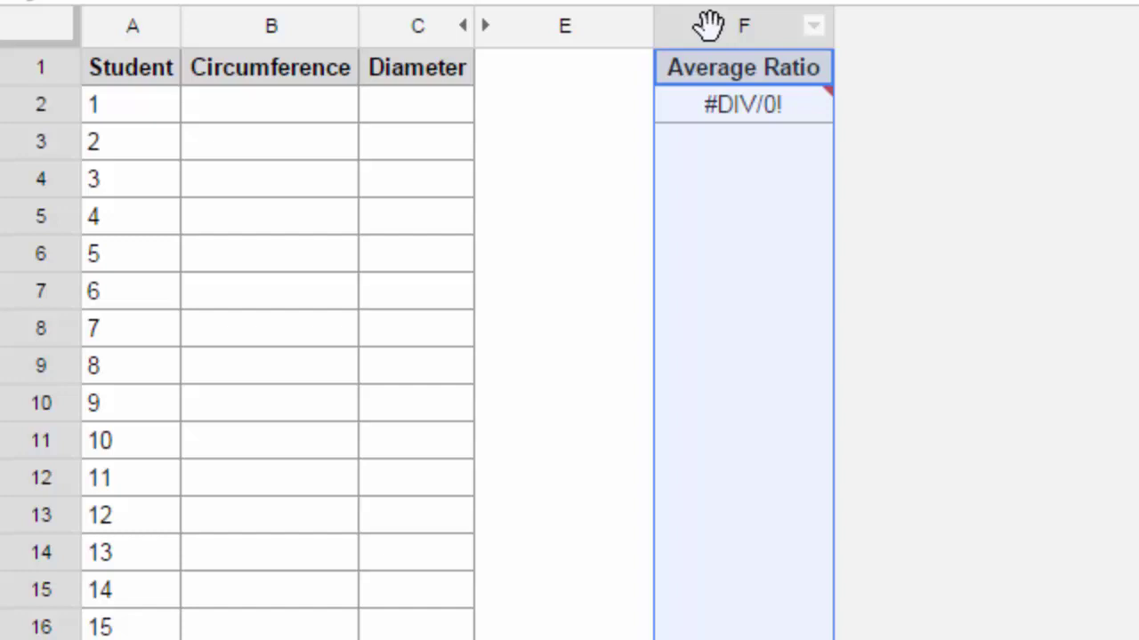
pyautogui.rightClick(708, 25)
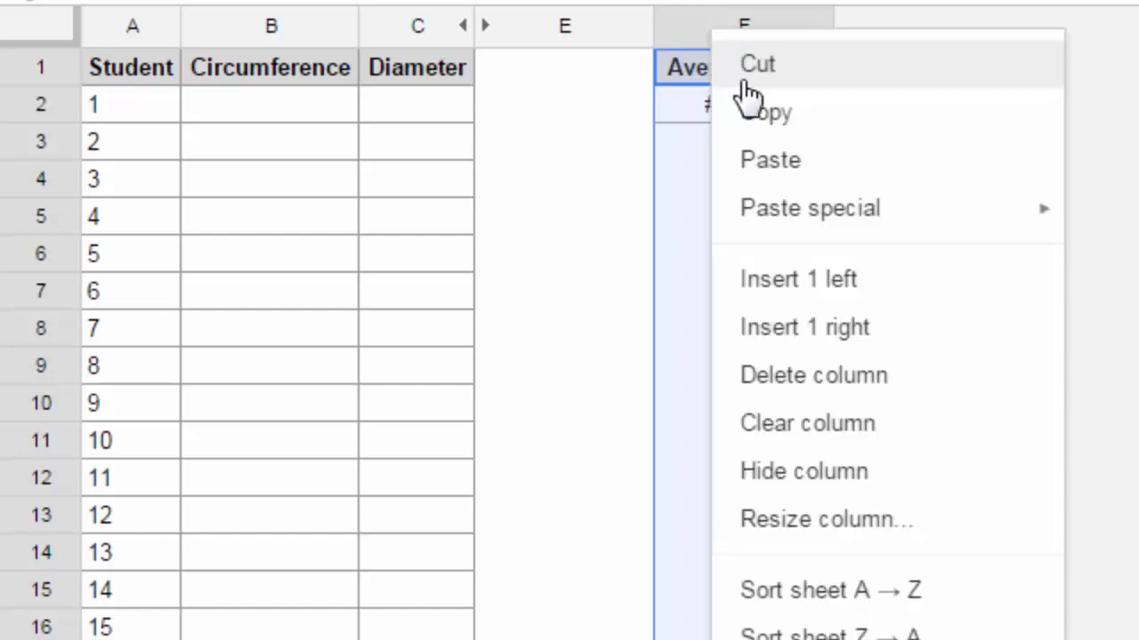
pyautogui.click(816, 485)
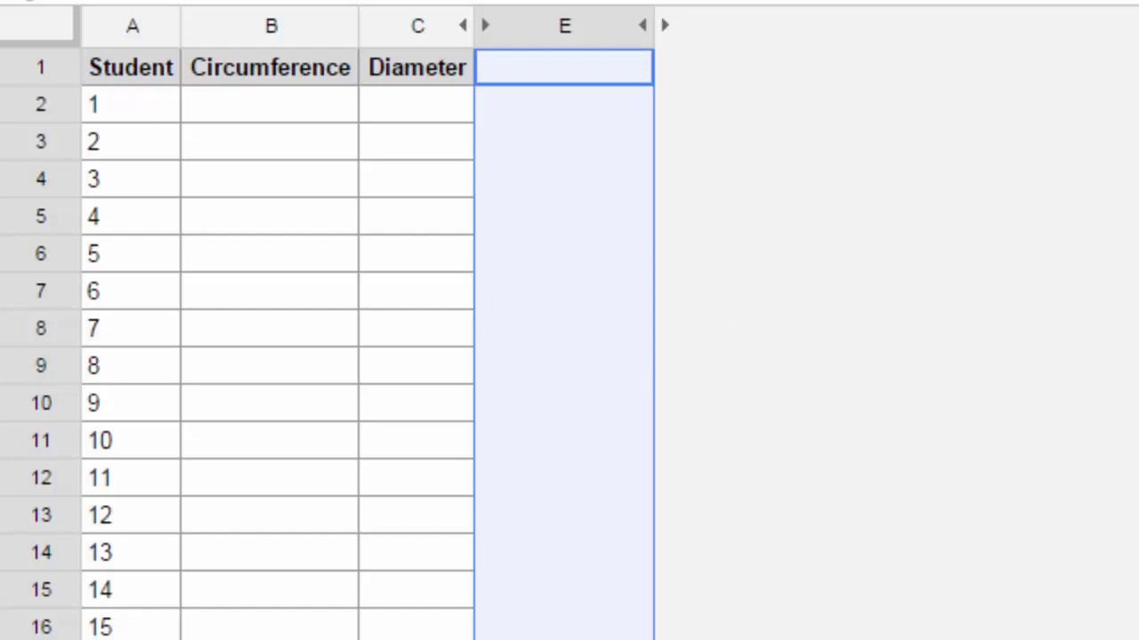
# Step: Paste the sample circumference and diameter measurements for students 1 to 13, starting at cell B2
pyautogui.click(296, 120)
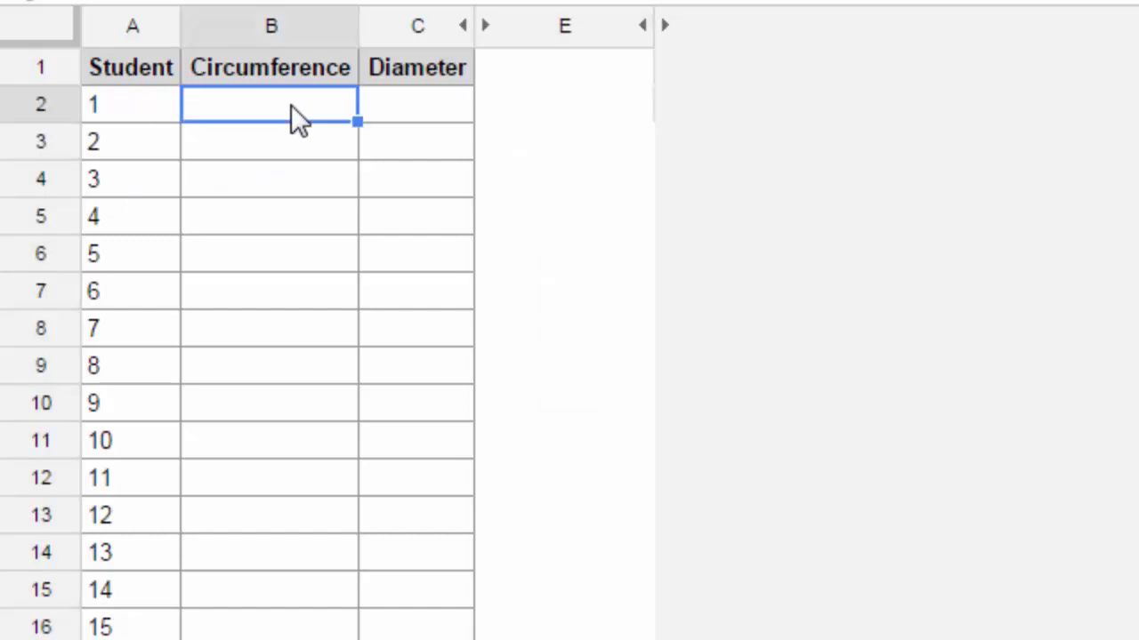
pyautogui.rightClick(296, 119)
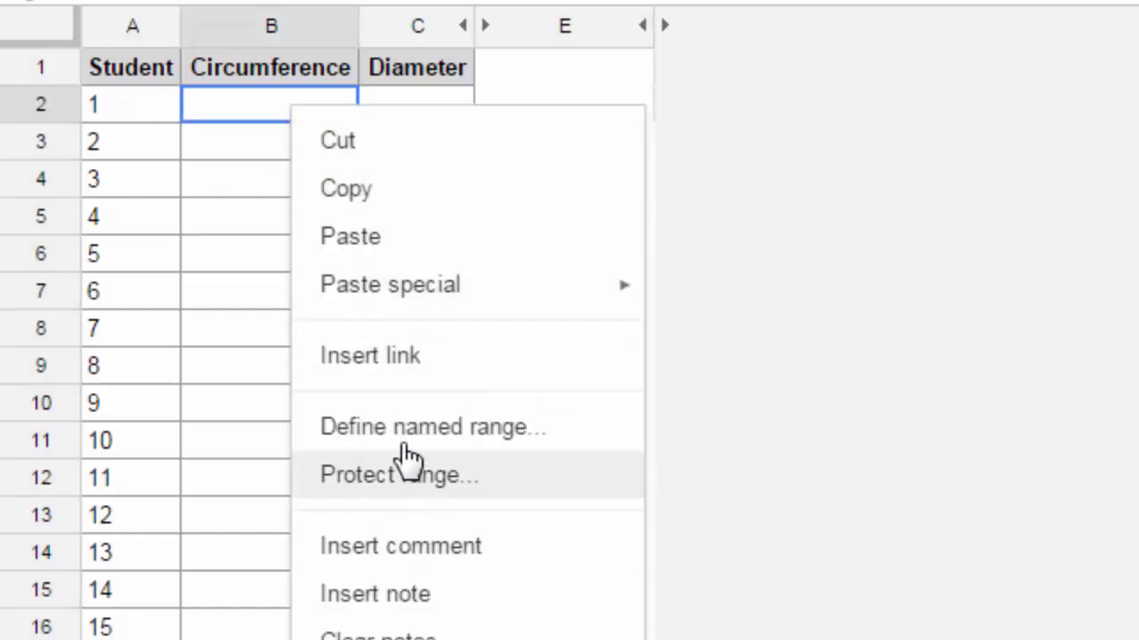
pyautogui.click(368, 239)
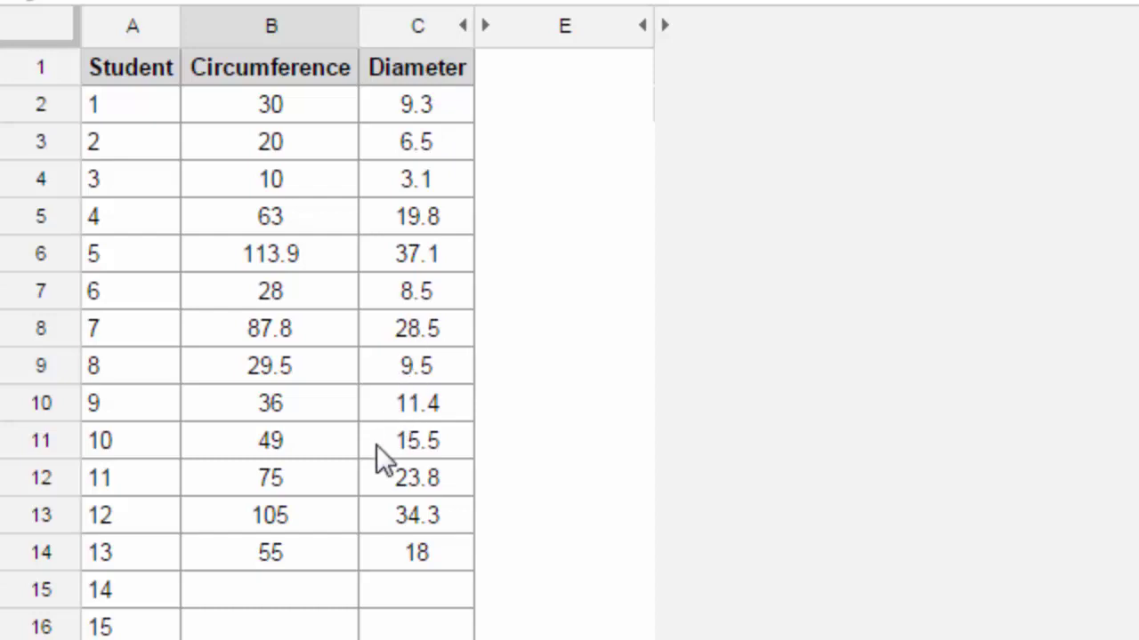
# Step: Unhide the Ratio (C/D) column D and the Average Ratio column F
pyautogui.click(488, 25)
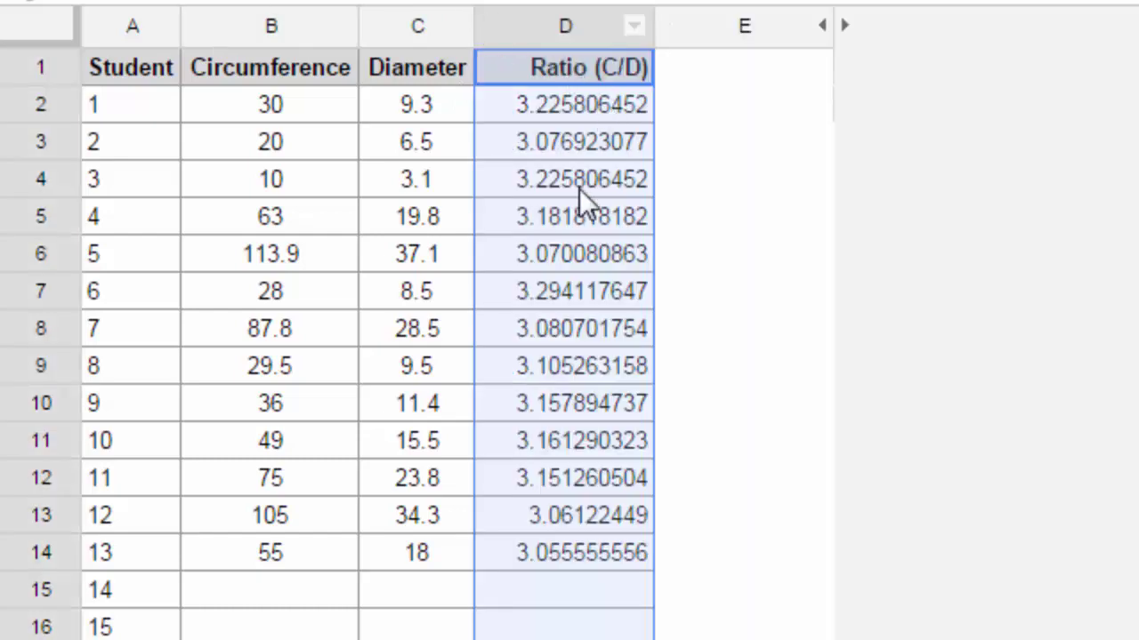
pyautogui.click(548, 625)
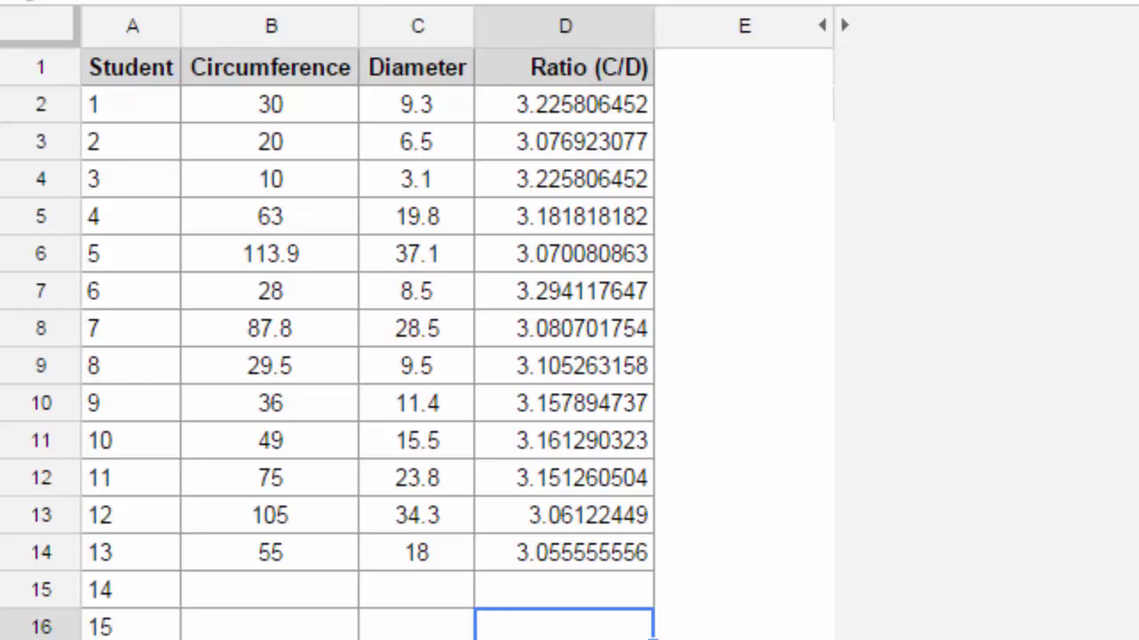
pyautogui.click(846, 26)
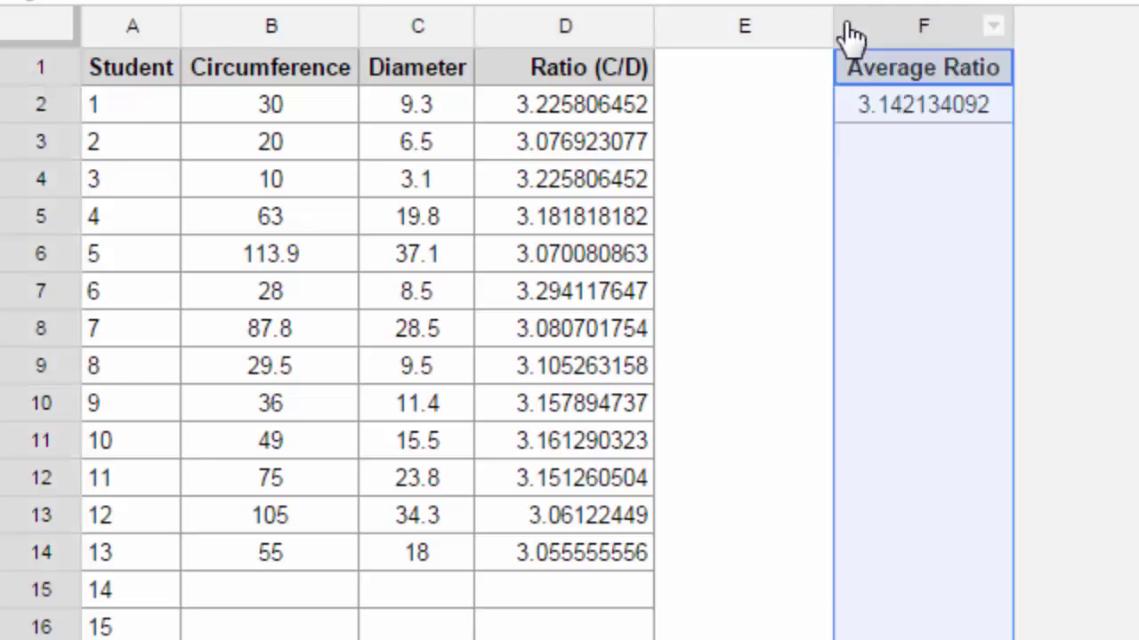
pyautogui.click(949, 196)
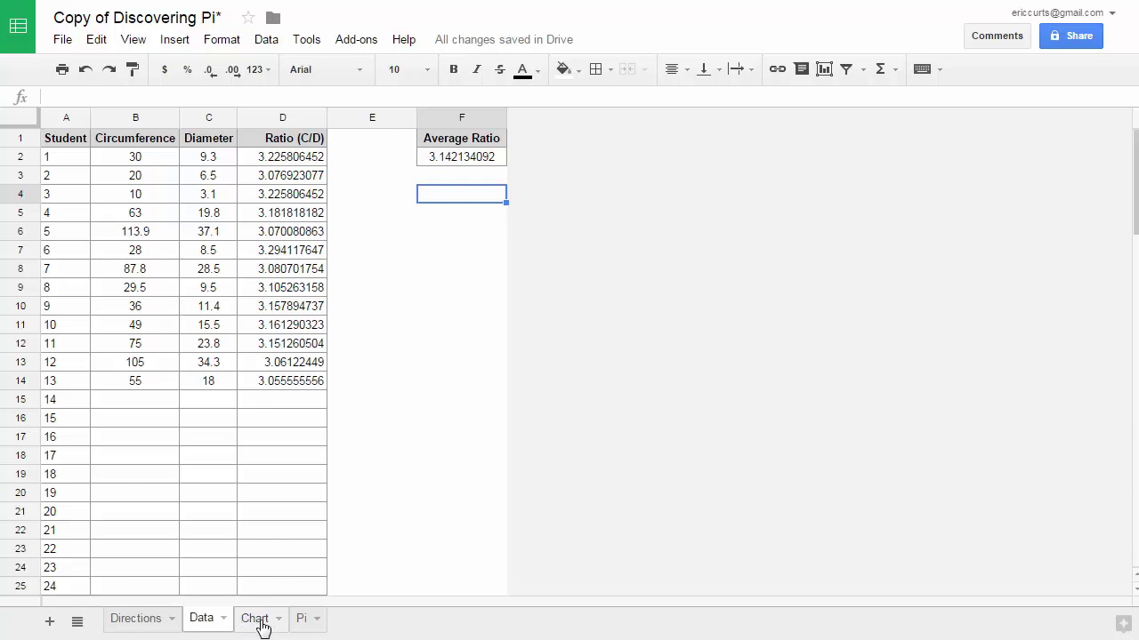
# Step: Examine the Circumference and Diameter scatter plot on the Chart sheet, the Data sheet's ratios and the Pi sheet
pyautogui.click(259, 620)
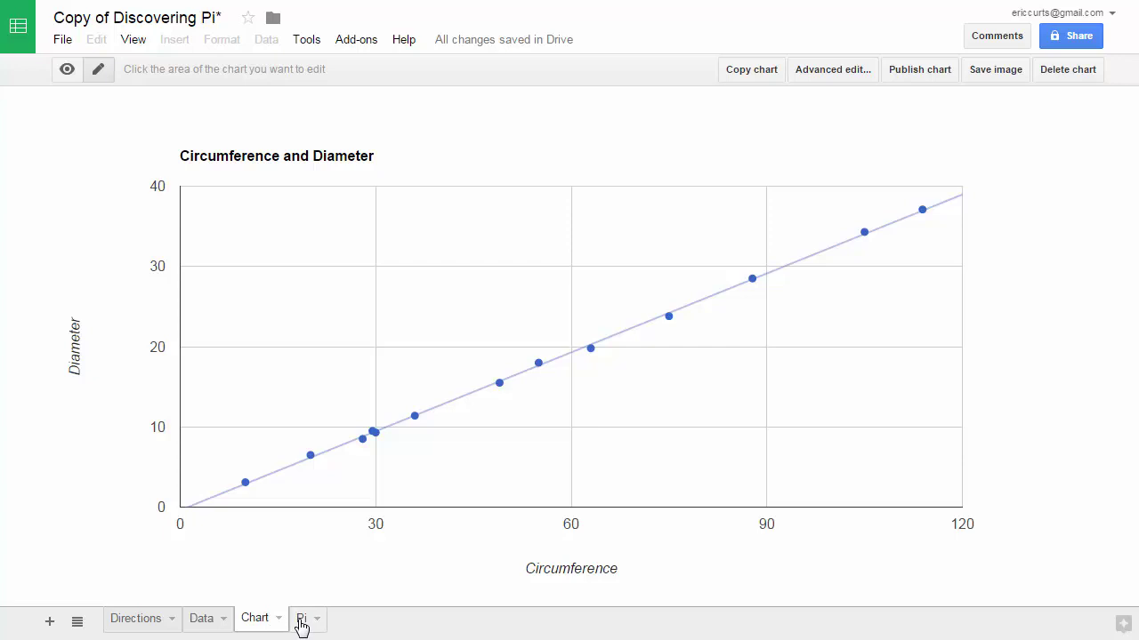
pyautogui.click(199, 618)
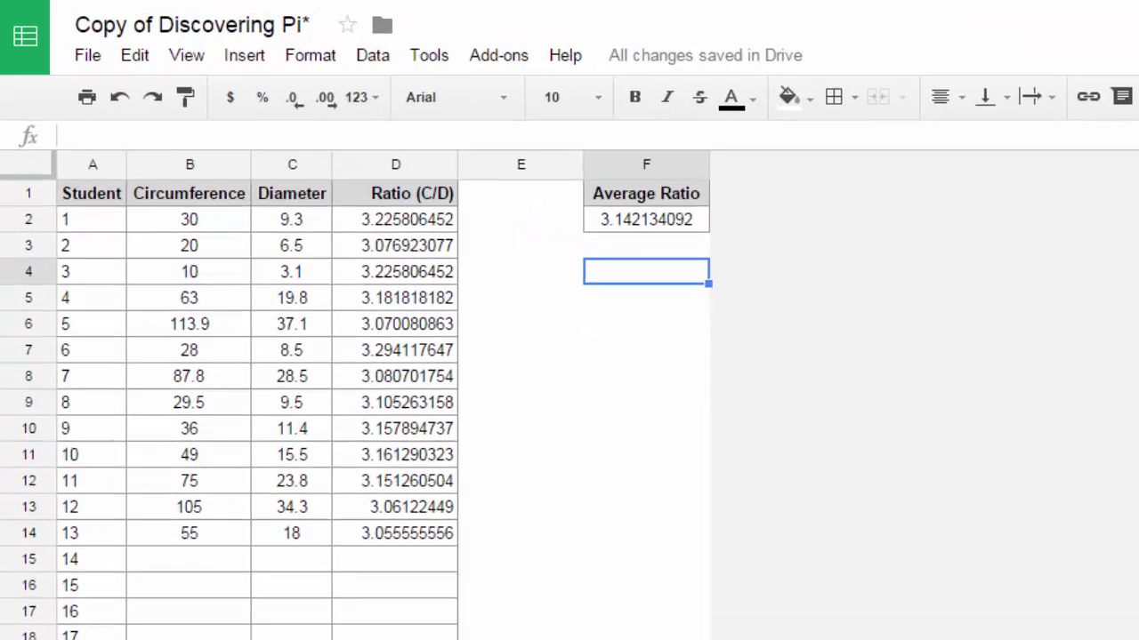
pyautogui.click(306, 620)
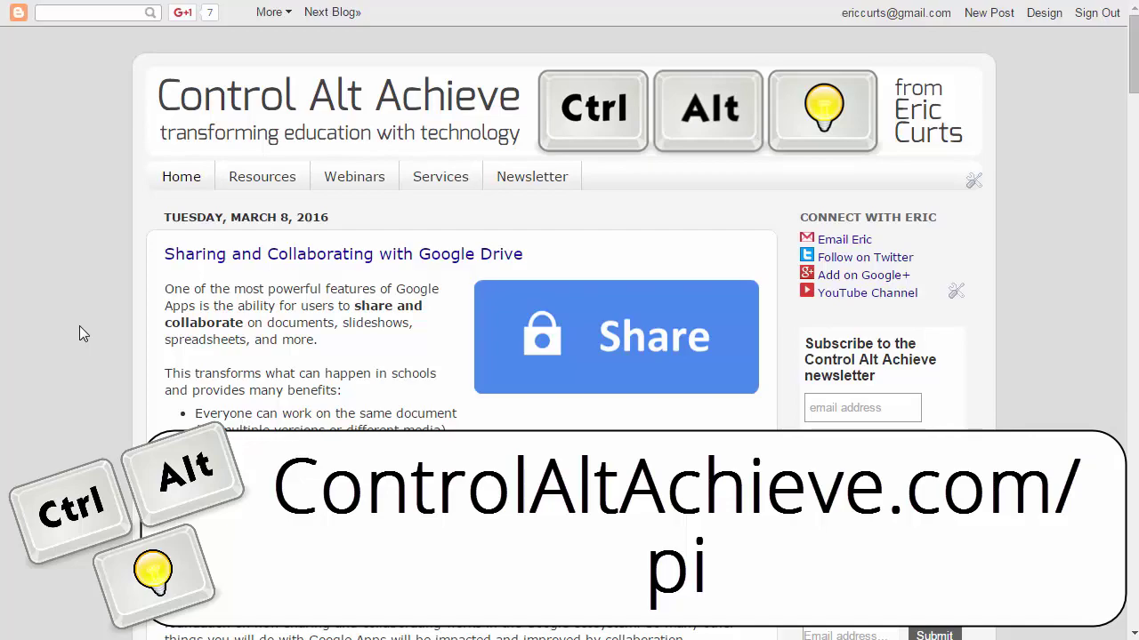
# Step: Look through the latest posts on the Control Alt Achieve blog's home page
pyautogui.scroll(-1, 256, 373)
pyautogui.scroll(-5, 257, 373)
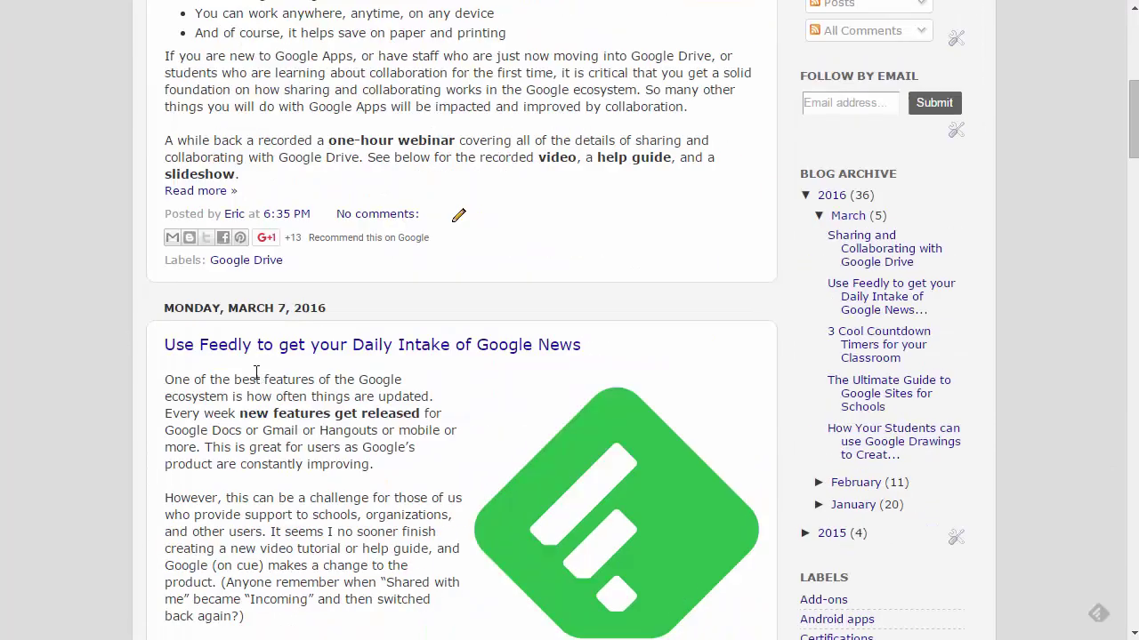
pyautogui.scroll(6, 256, 374)
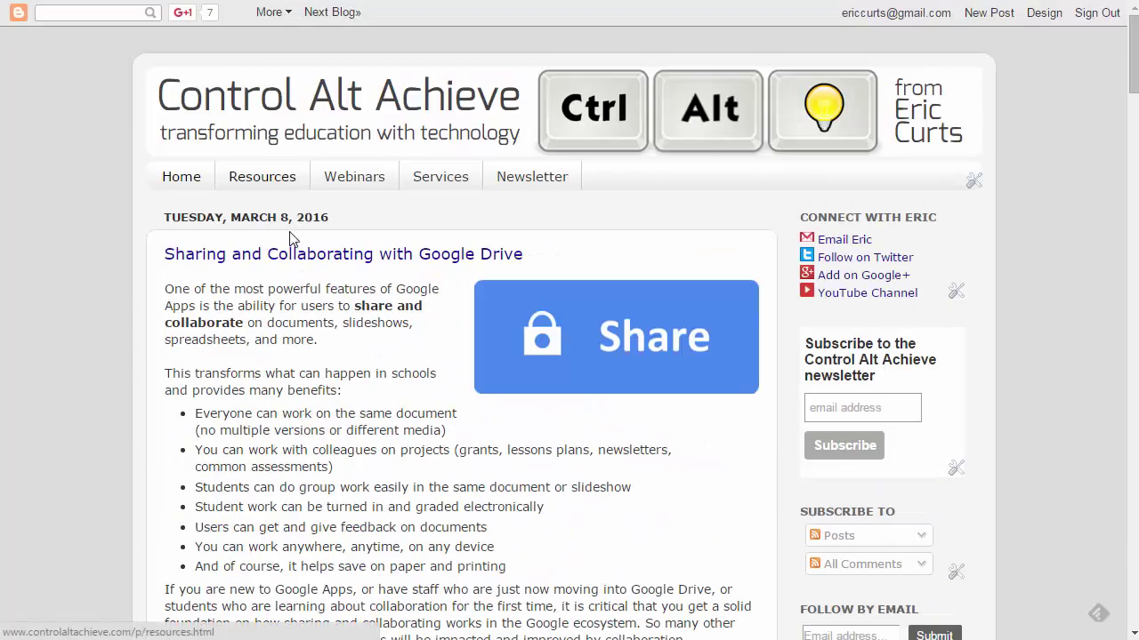
# Step: Open the blog's Resources page and look over its Google tool topics
pyautogui.click(271, 190)
pyautogui.scroll(-5, 279, 340)
pyautogui.scroll(-2, 278, 340)
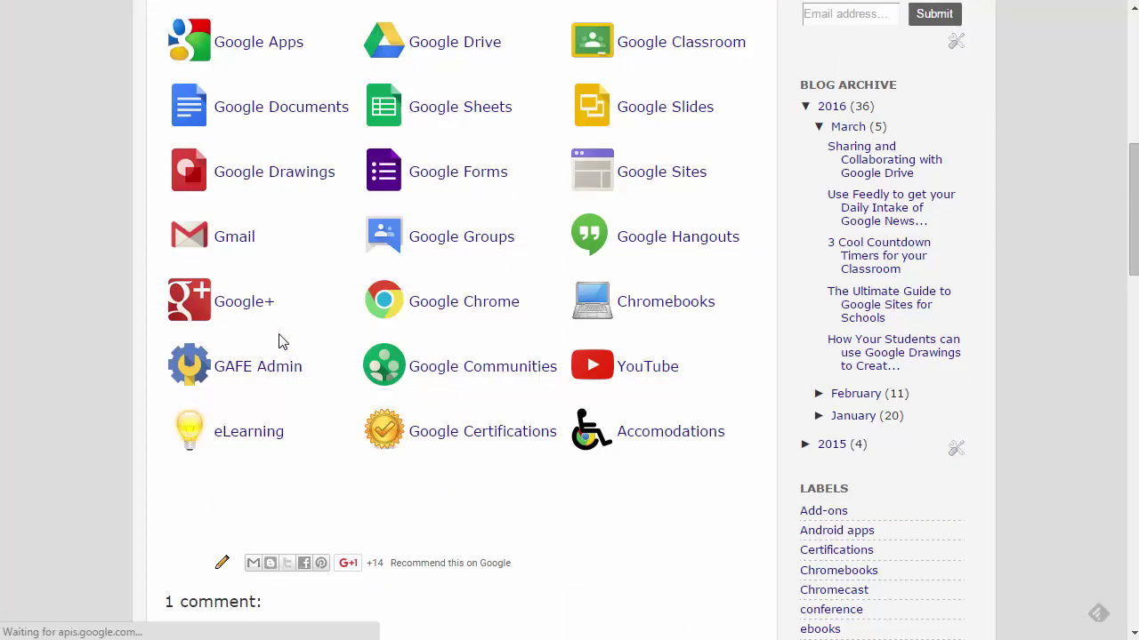
pyautogui.scroll(2, 280, 338)
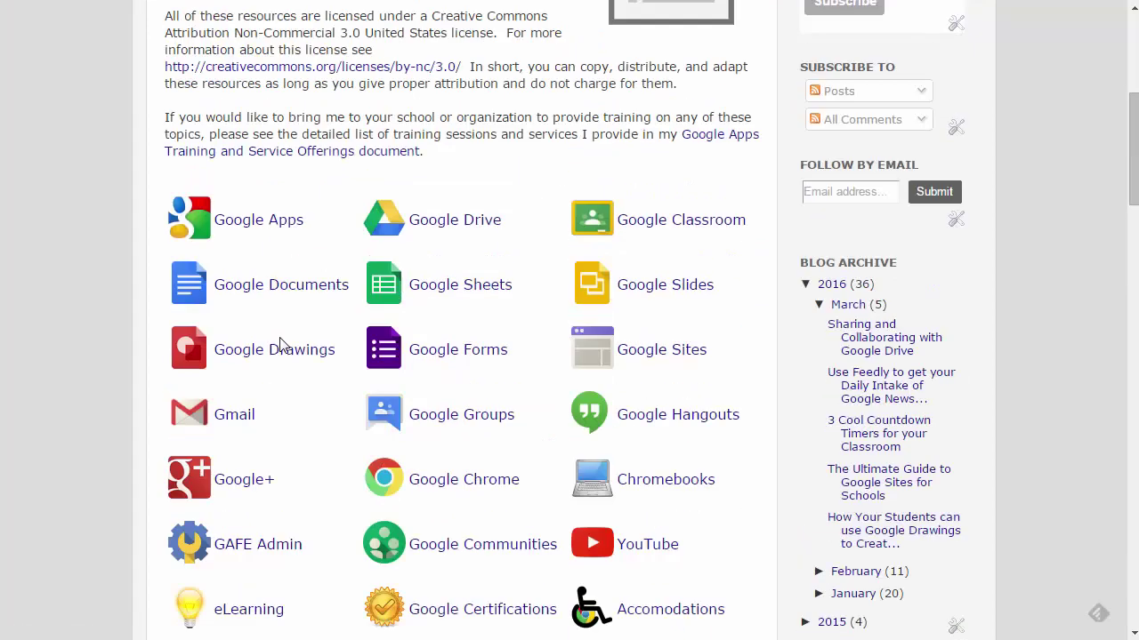
pyautogui.scroll(5, 298, 369)
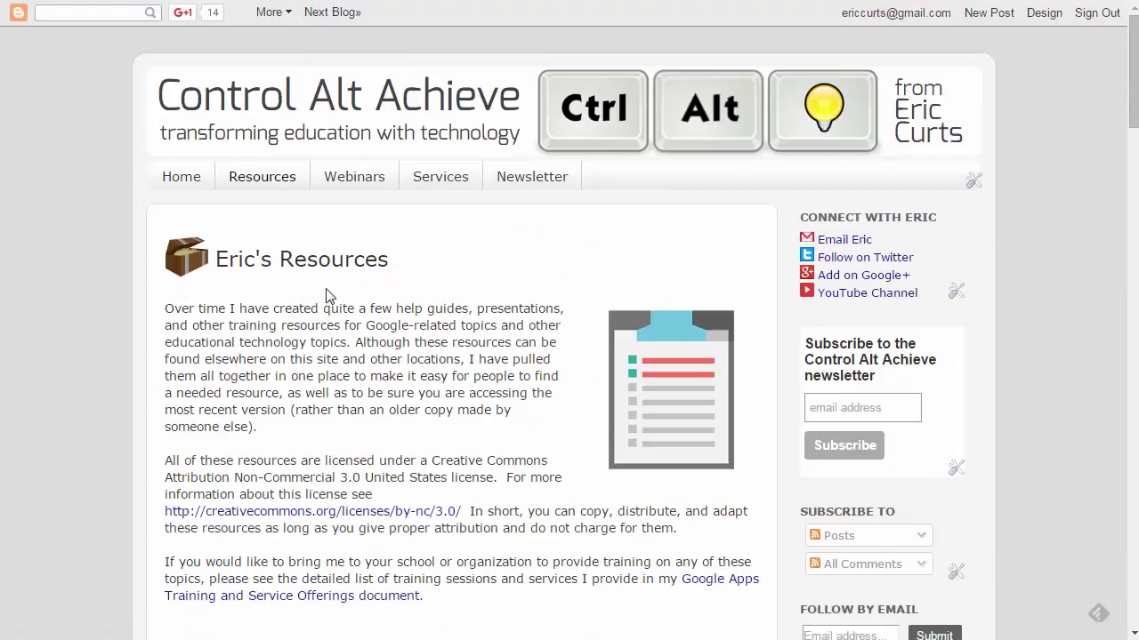
# Step: Open the blog's Webinars page and look over the upcoming and recorded webinars
pyautogui.click(363, 188)
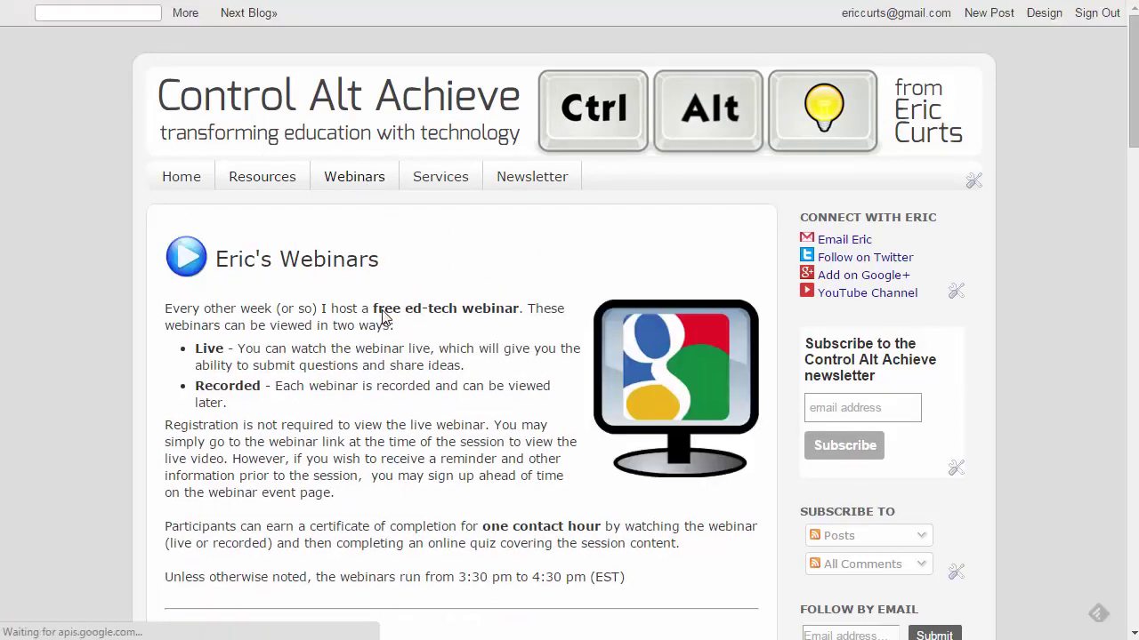
pyautogui.scroll(-14, 383, 318)
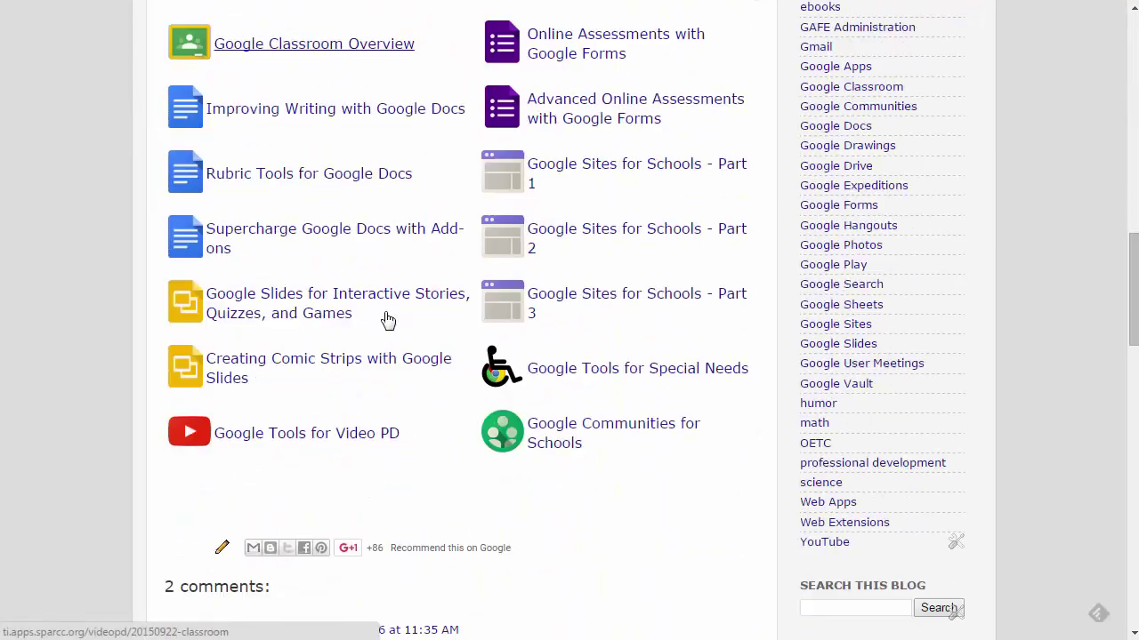
pyautogui.scroll(-1, 386, 320)
pyautogui.scroll(9, 387, 320)
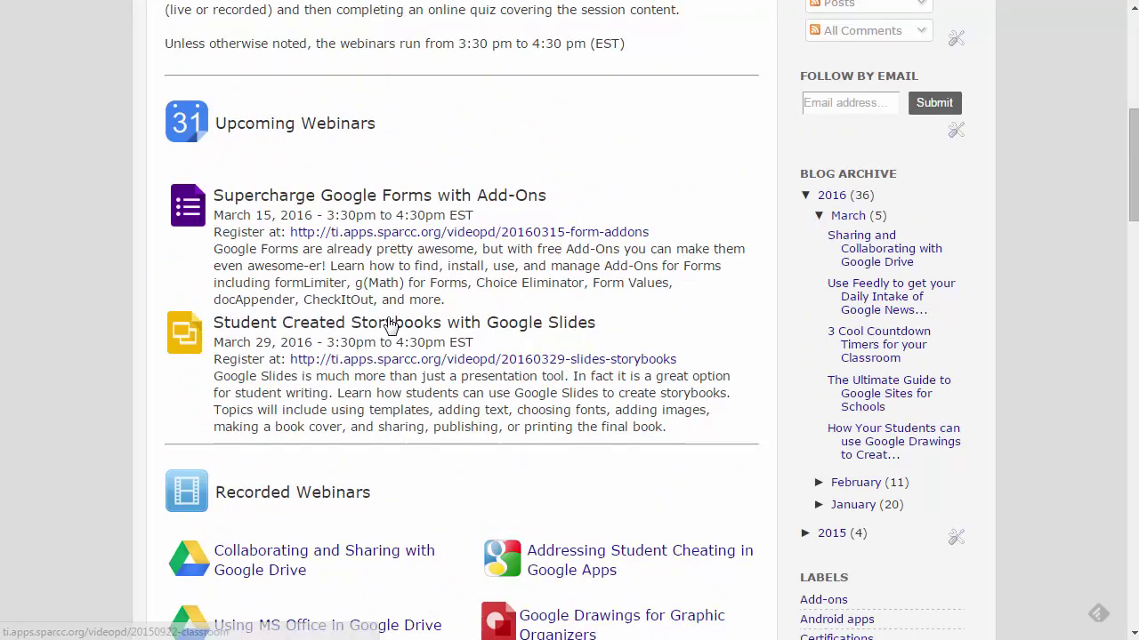
pyautogui.scroll(6, 391, 326)
pyautogui.scroll(1, 394, 325)
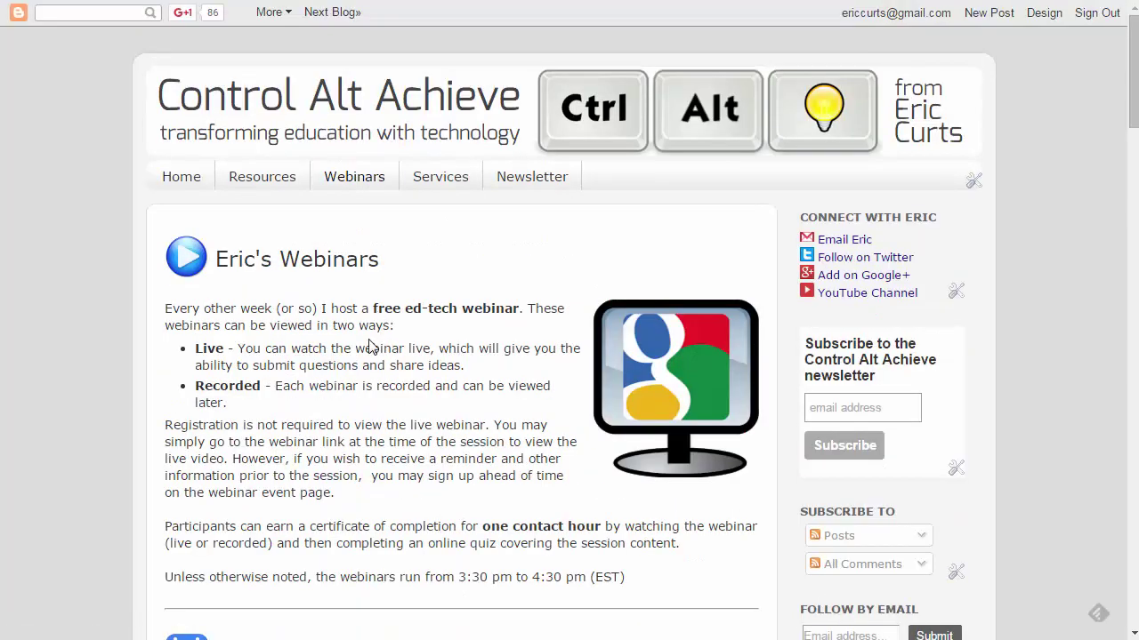
# Step: View the blog's Newsletter subscription page and return to the home page
pyautogui.click(530, 183)
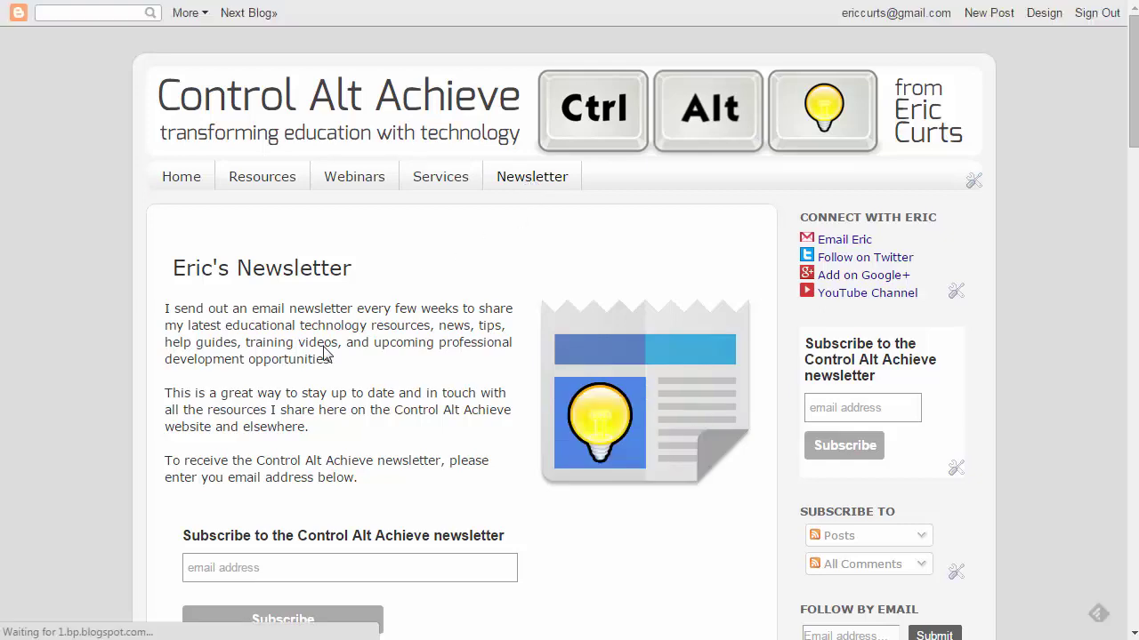
pyautogui.scroll(-2, 326, 353)
pyautogui.scroll(2, 326, 353)
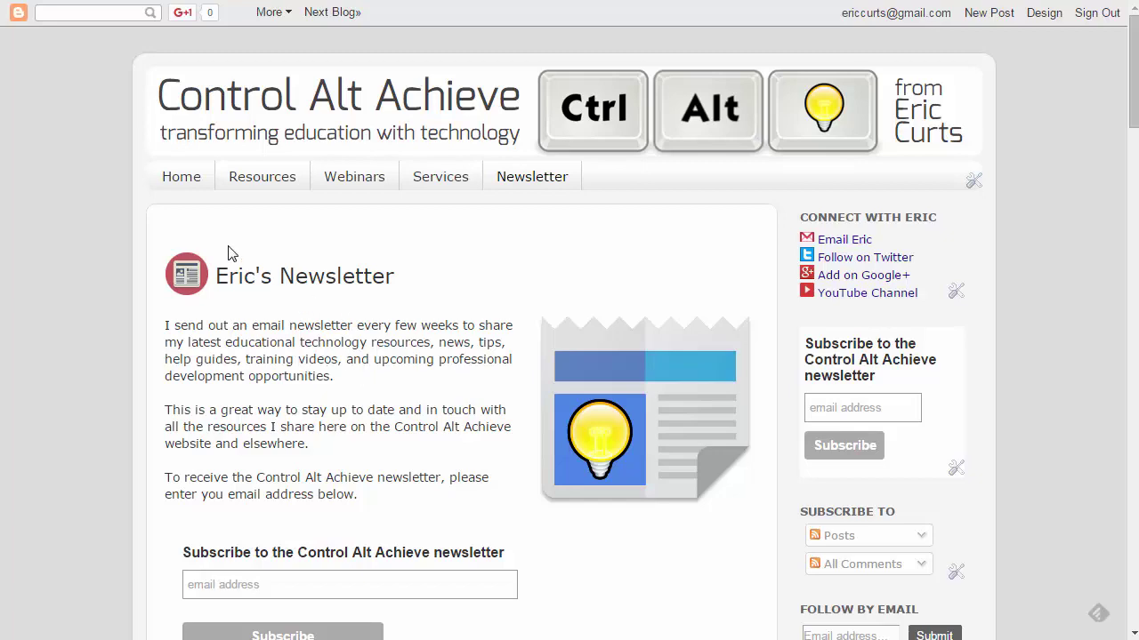
pyautogui.click(179, 180)
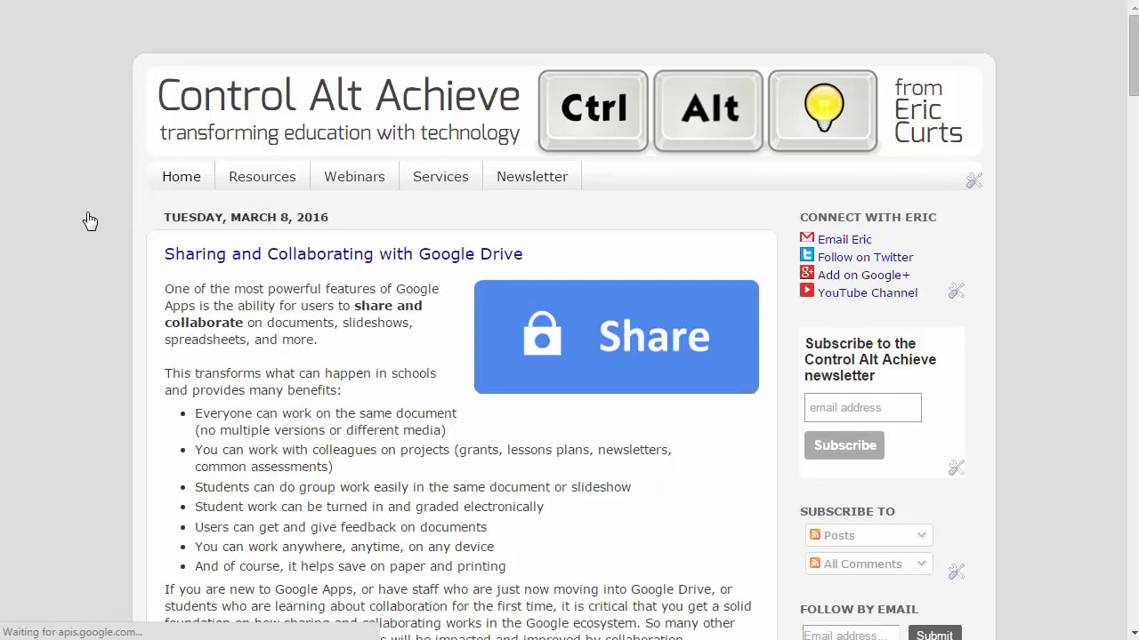